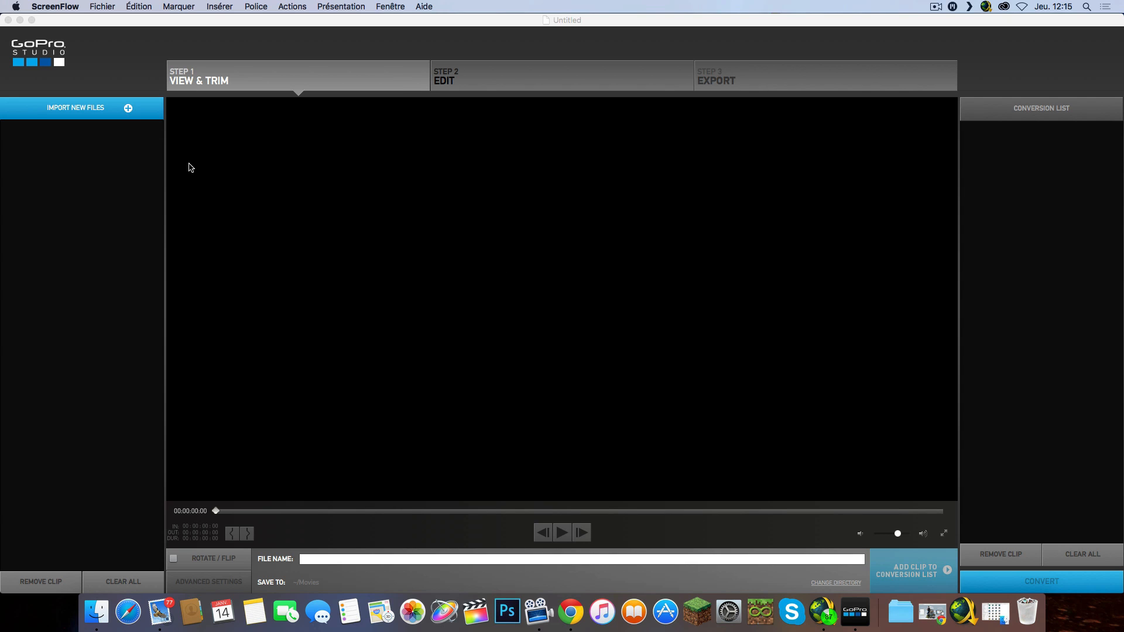
Step: Import GOPR1371.MP4 from the Turquie GoPro folder in Finder and close the folder window
click(134, 119)
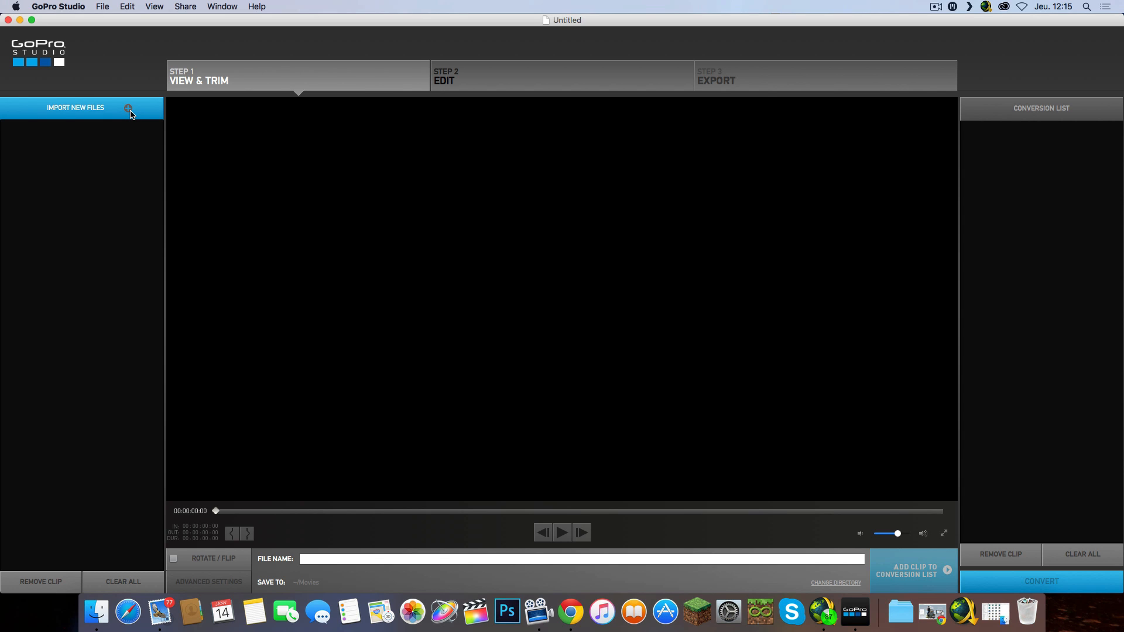
click(131, 113)
click(674, 345)
click(97, 610)
drag(422, 322, 79, 287)
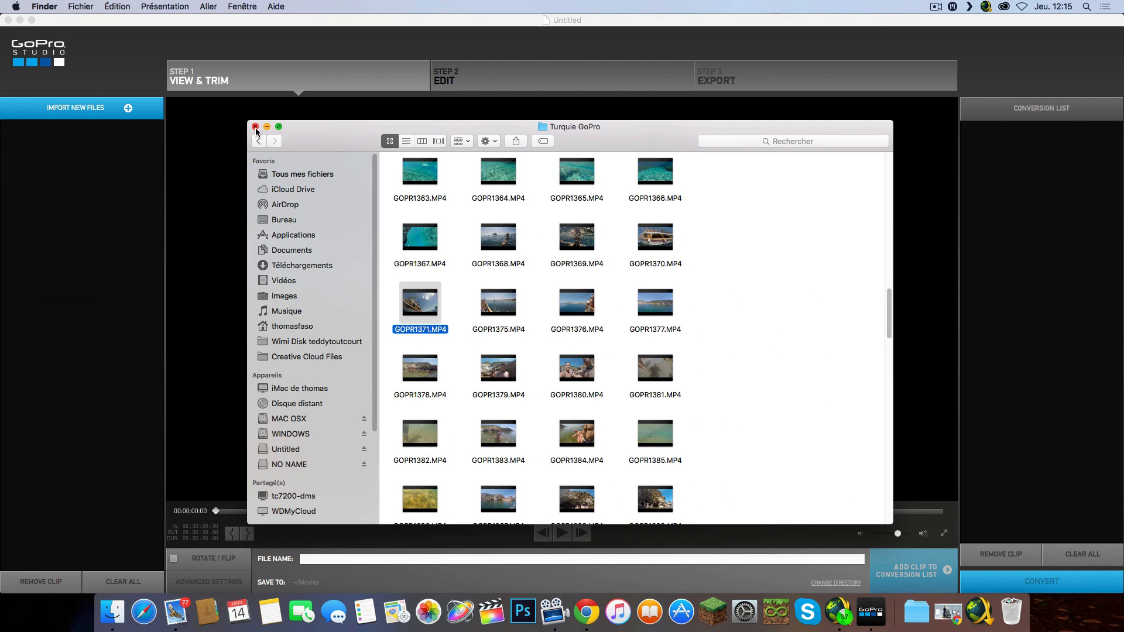
click(255, 127)
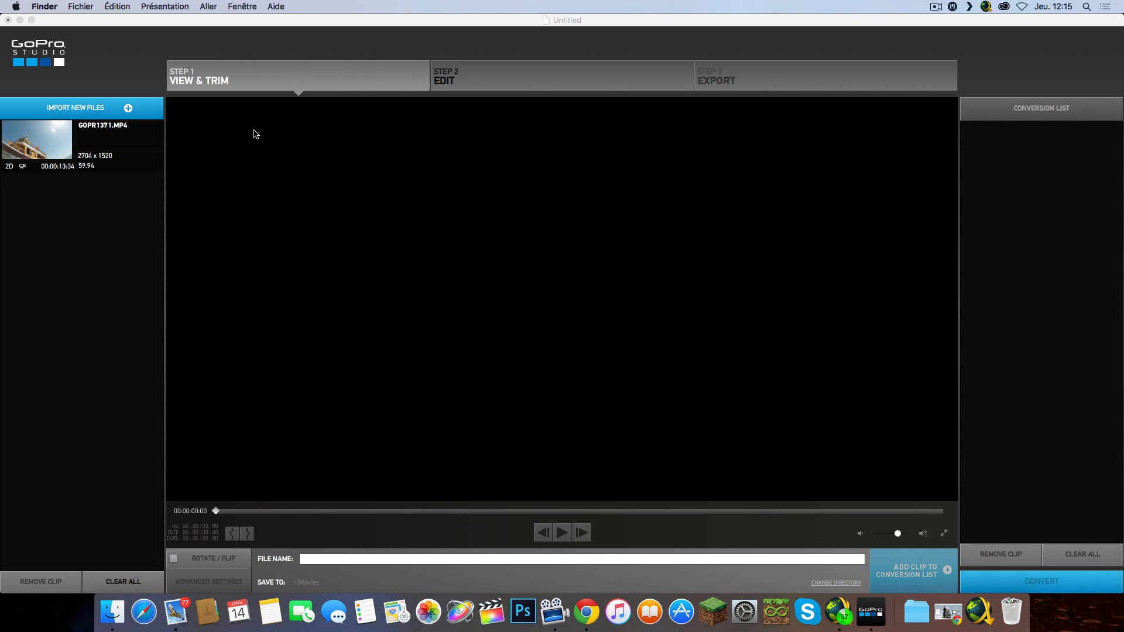
Step: Trim the GOPR1371 clip with an in point at 00:00:06:13 and an out point at 00:00:08:36
click(84, 146)
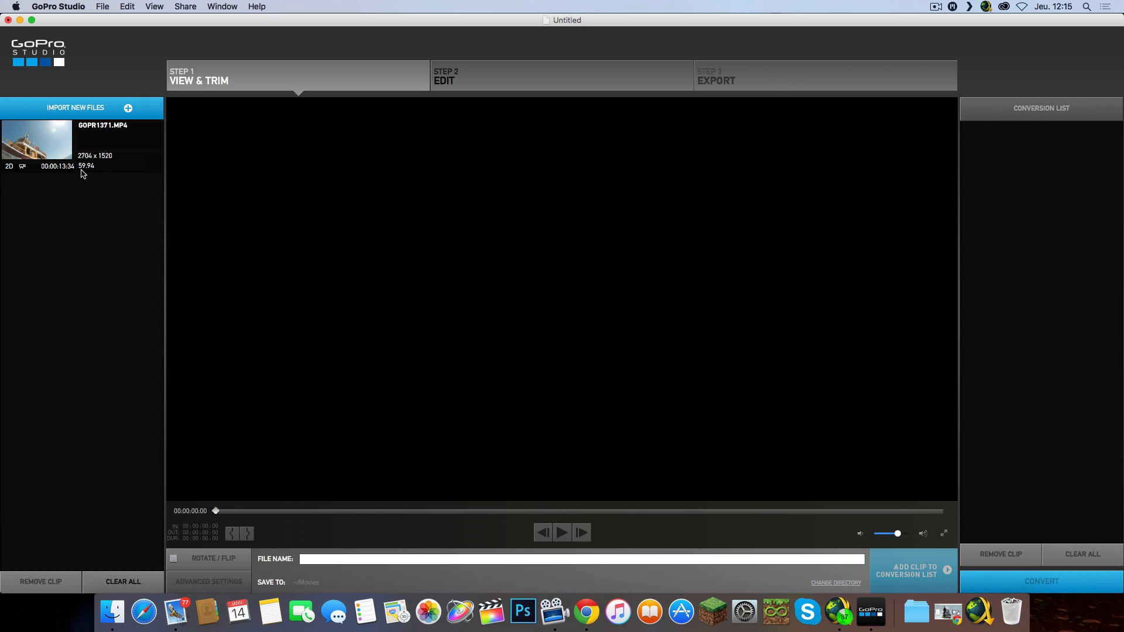
click(75, 153)
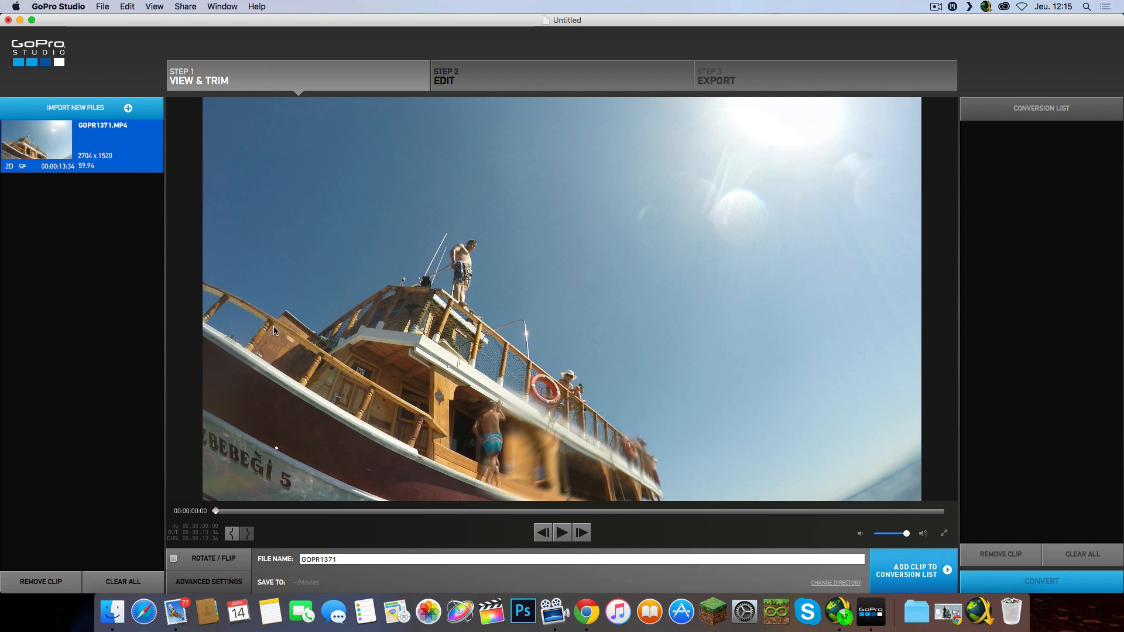
click(367, 512)
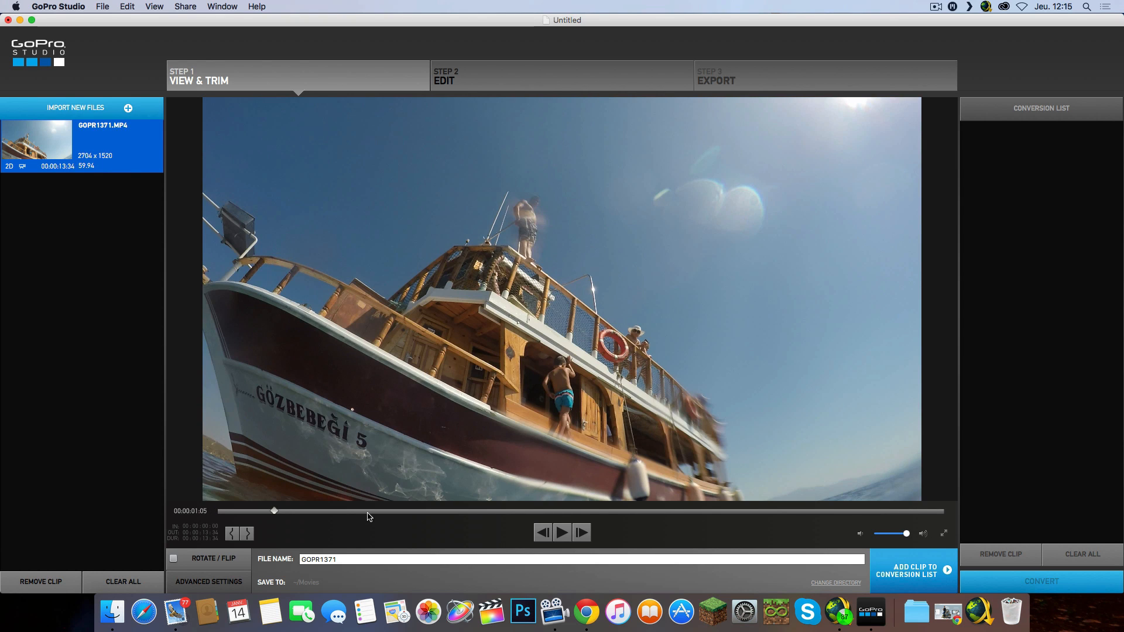
click(507, 513)
drag(507, 513, 533, 512)
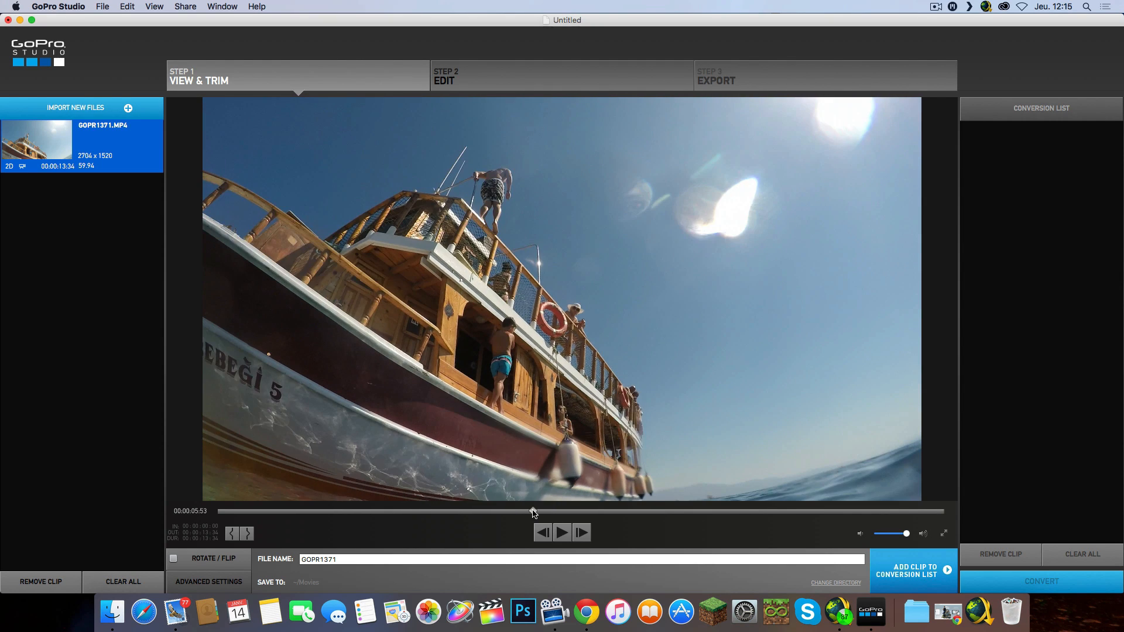
click(549, 513)
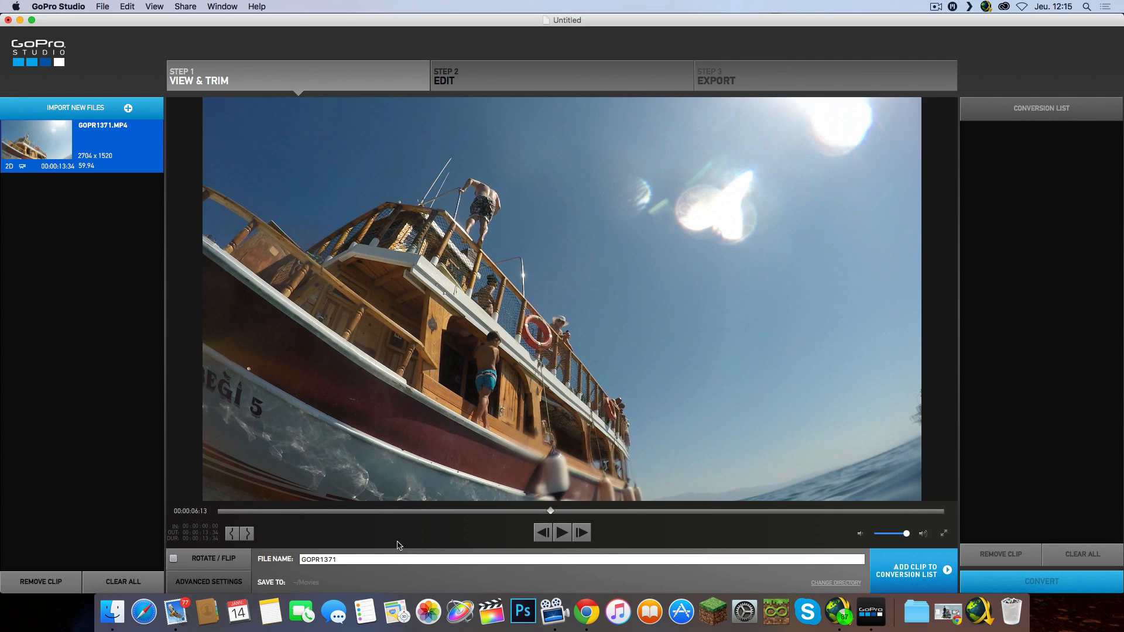
click(240, 536)
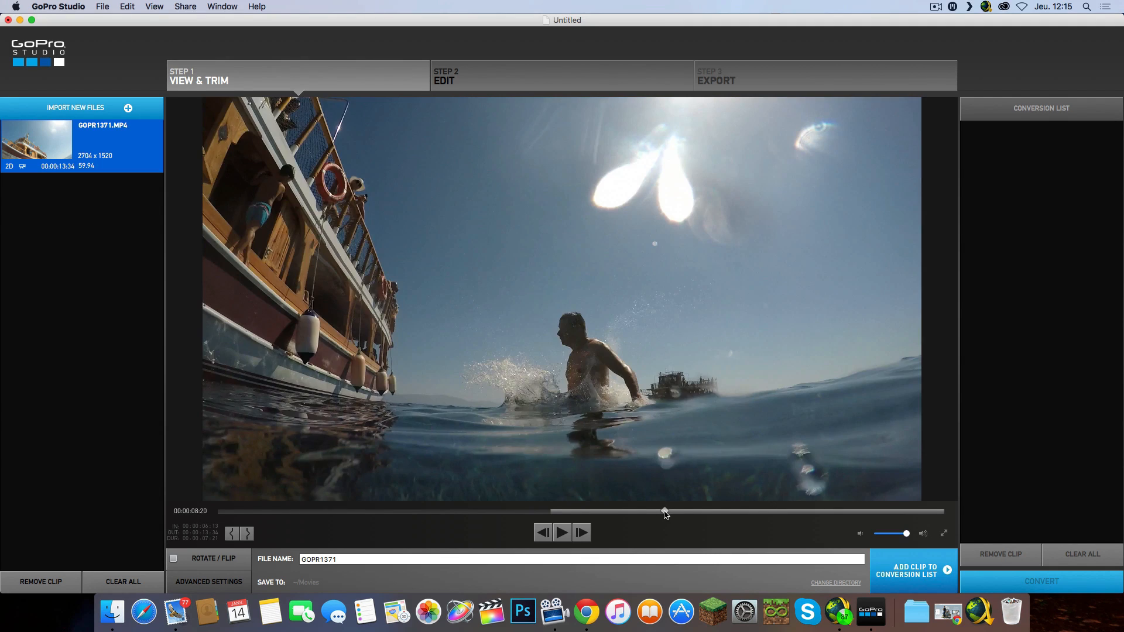
drag(666, 514, 678, 513)
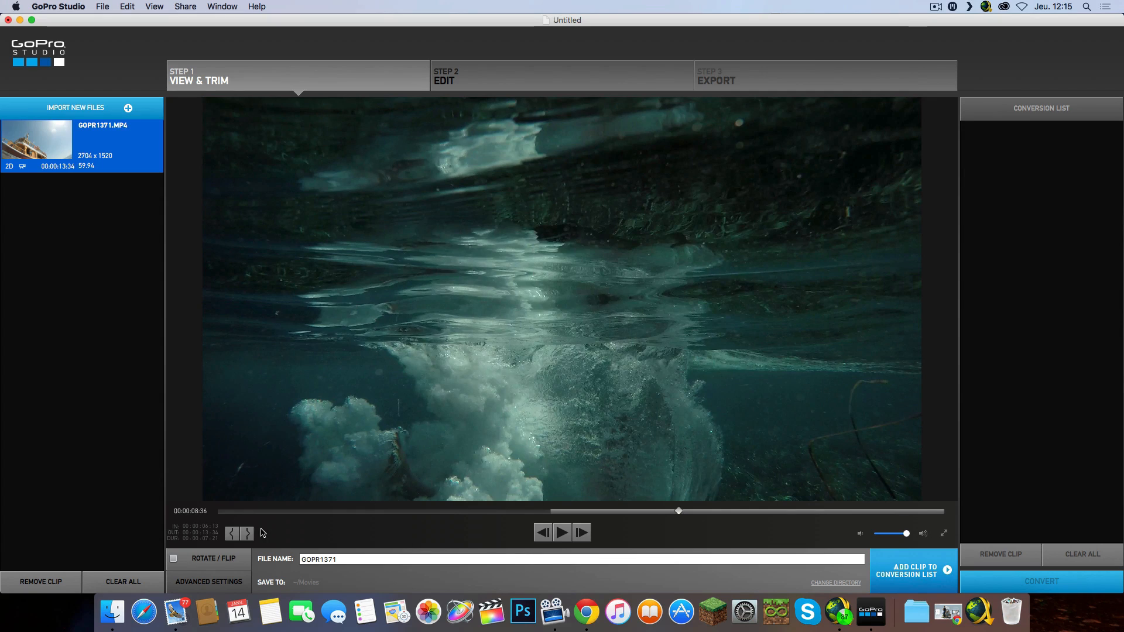
click(253, 535)
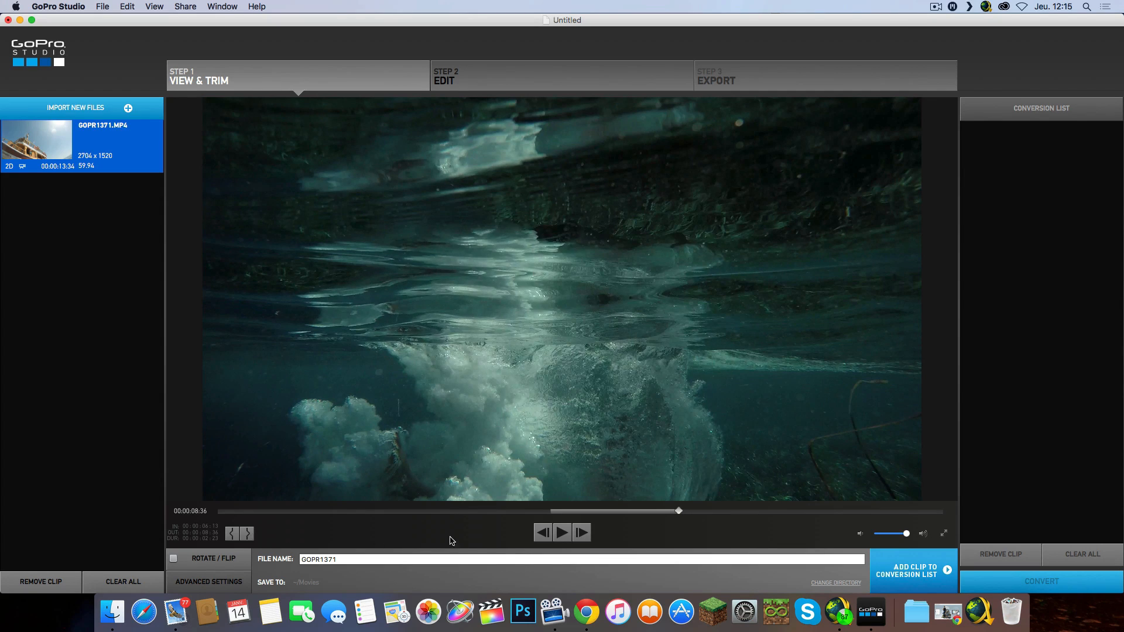
Step: Add the trimmed clip to the conversion list at its source image size and frame rate, and convert it
click(209, 581)
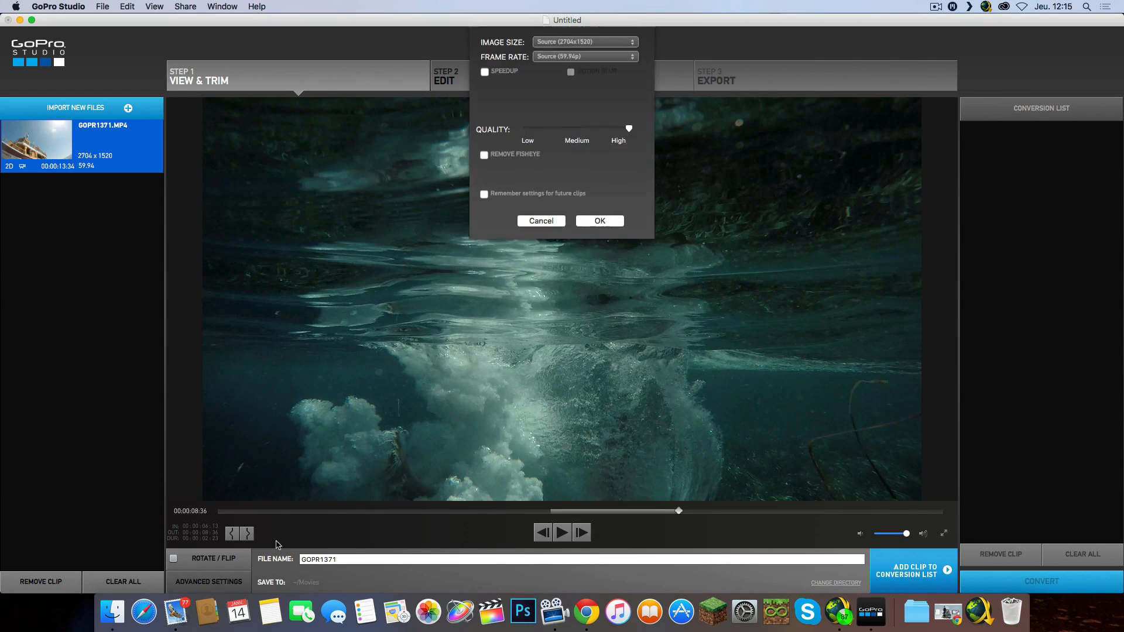
click(614, 222)
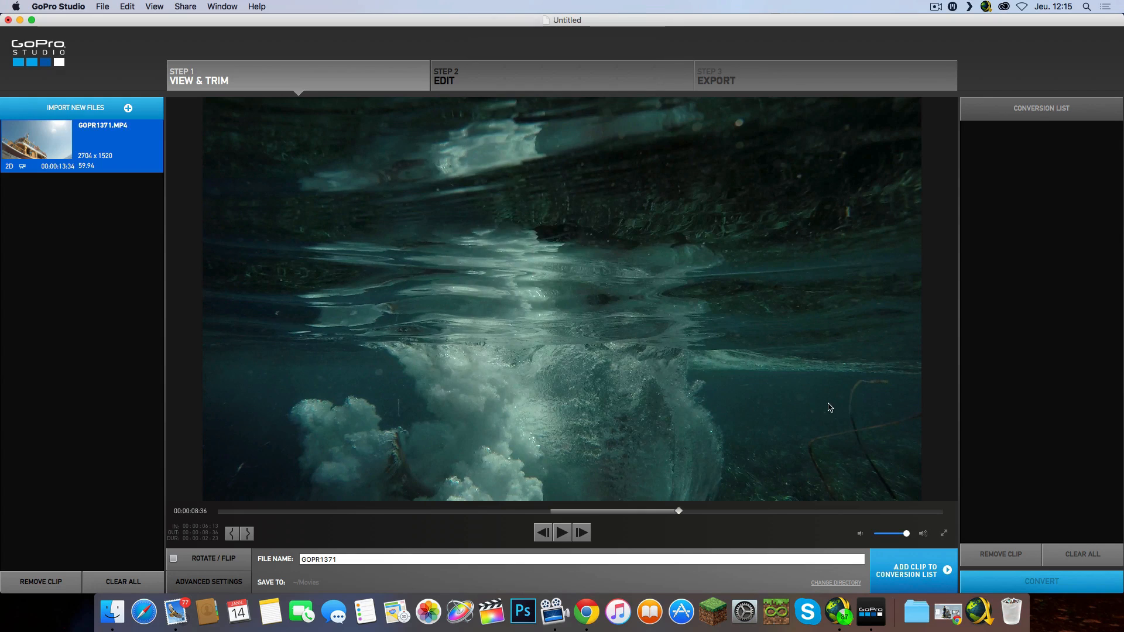
click(937, 568)
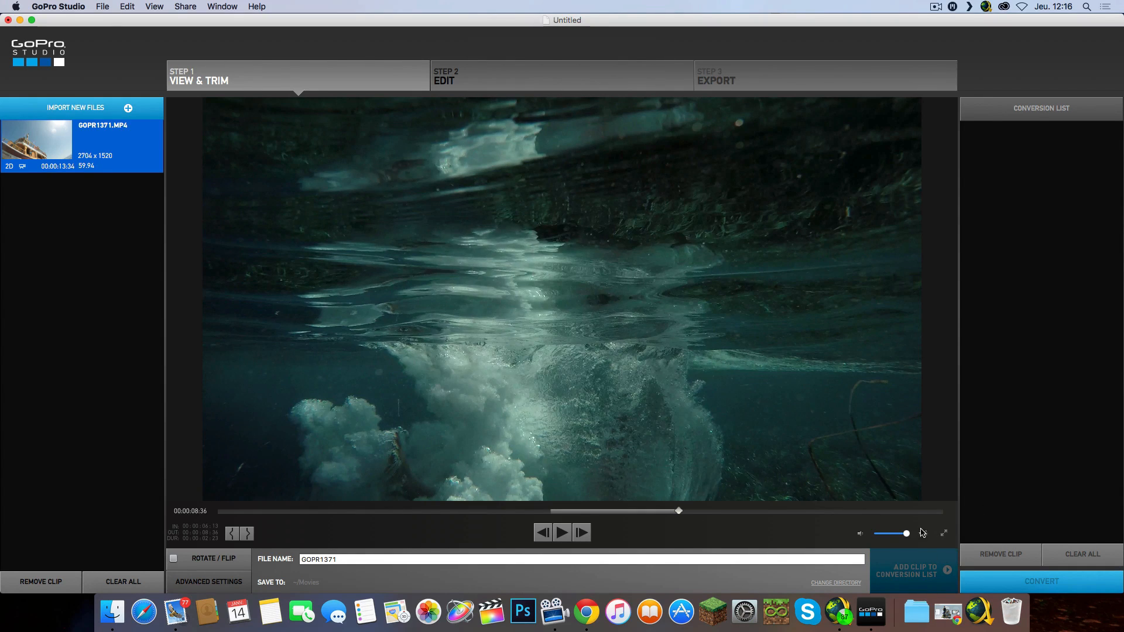
click(1033, 581)
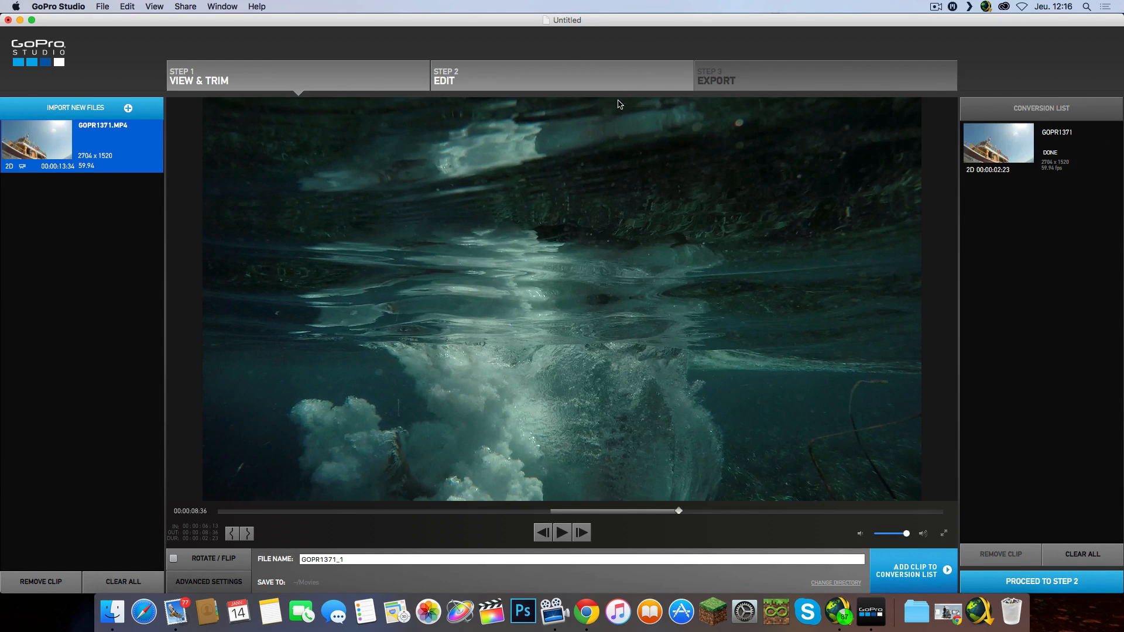
Step: Switch to the edit stage without choosing a template and place the GOPR1371_1 clip on the timeline's video track
click(635, 75)
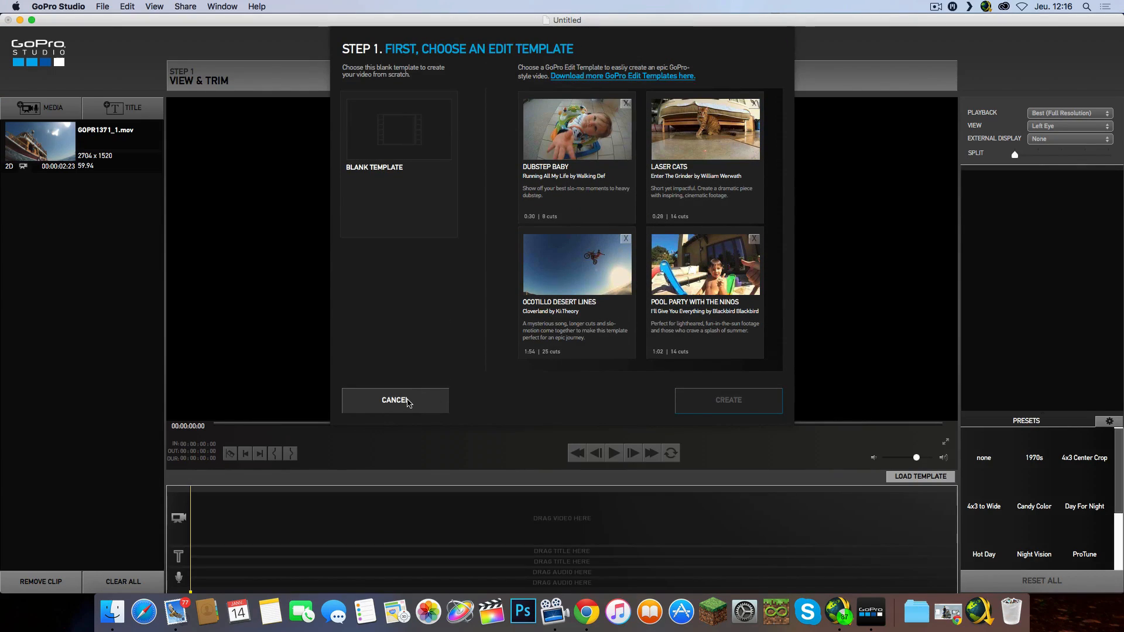
click(406, 401)
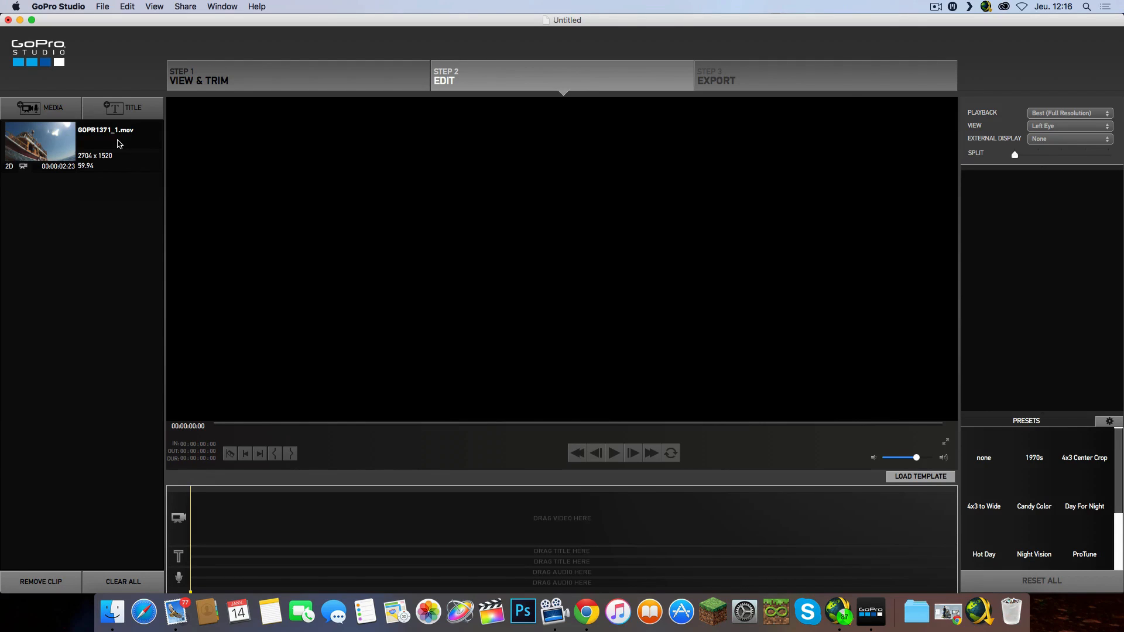
click(150, 171)
drag(153, 129, 246, 493)
Step: Split the timeline clip into three segments with cuts at 00:00:01:24 and 00:00:01:57
click(226, 494)
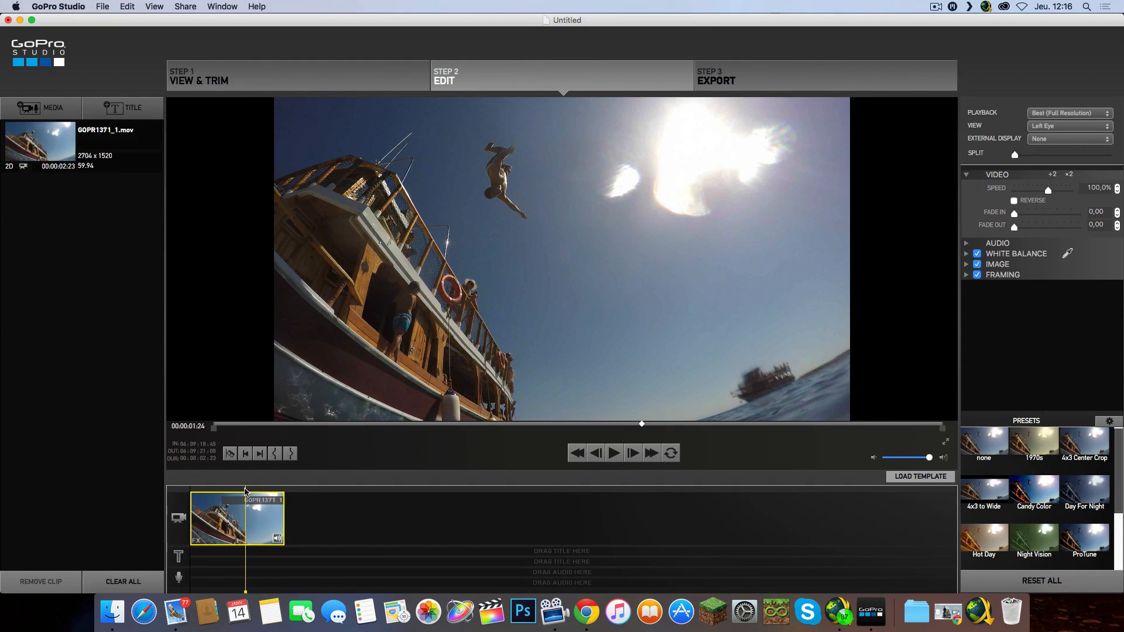
click(229, 453)
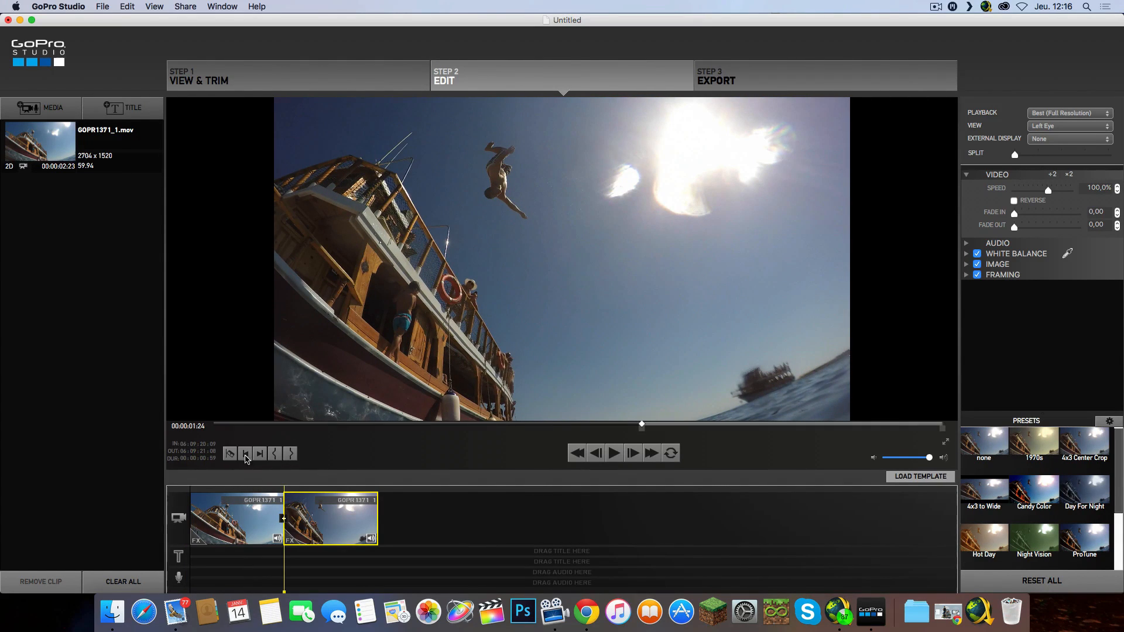
drag(312, 491, 336, 491)
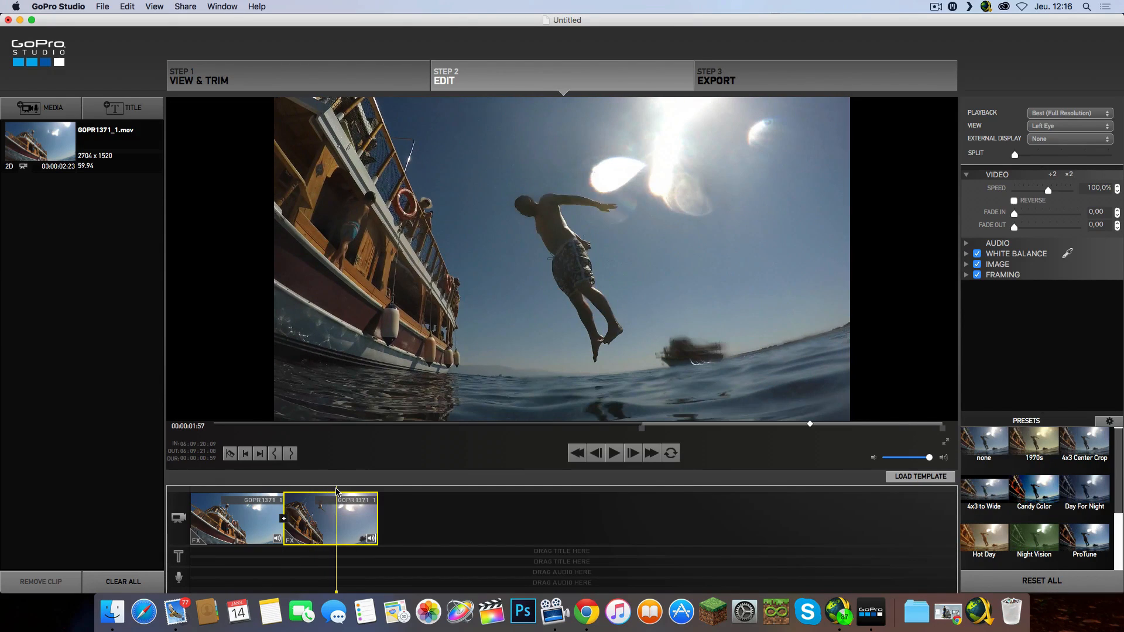
click(231, 454)
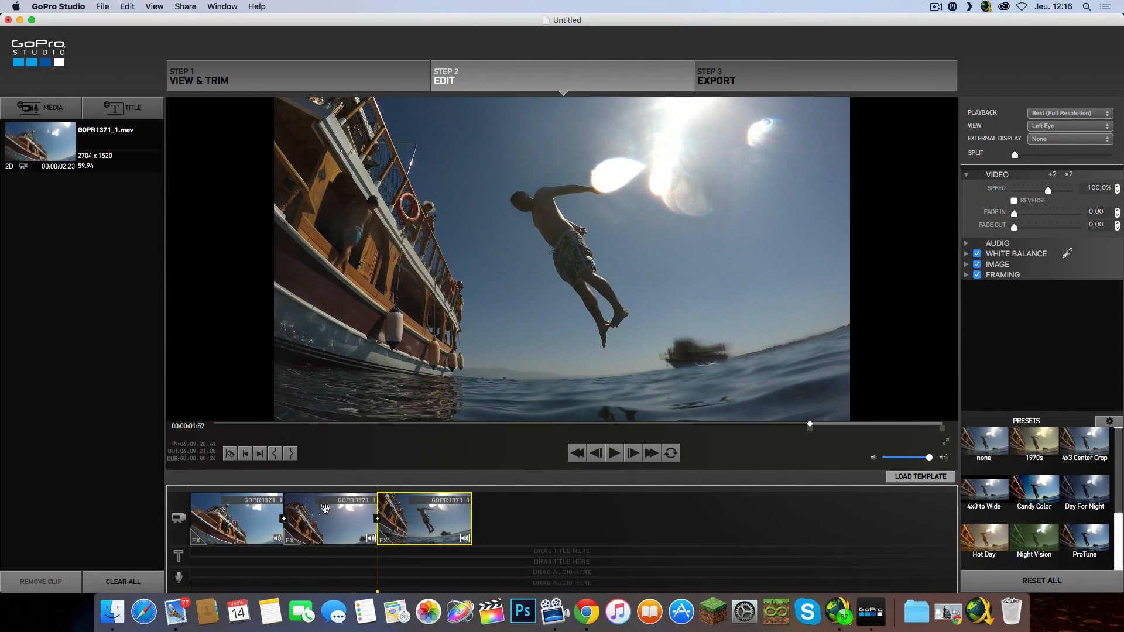
Step: Slow the middle segment to 50% speed and enable Flux for it
click(308, 513)
drag(285, 491, 316, 496)
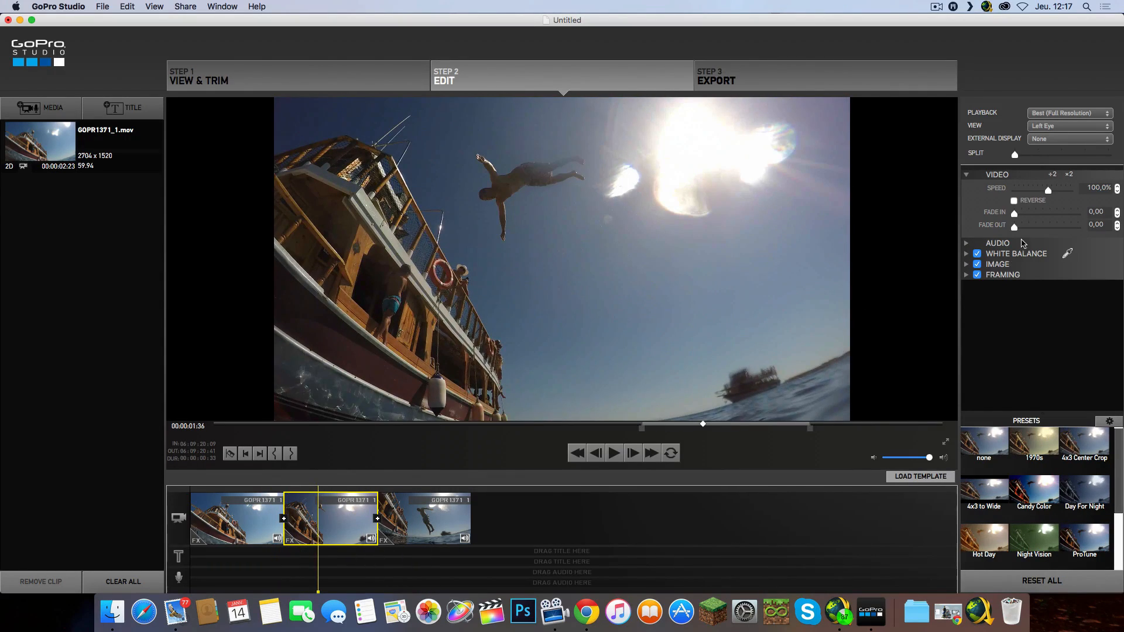
click(1053, 175)
click(972, 201)
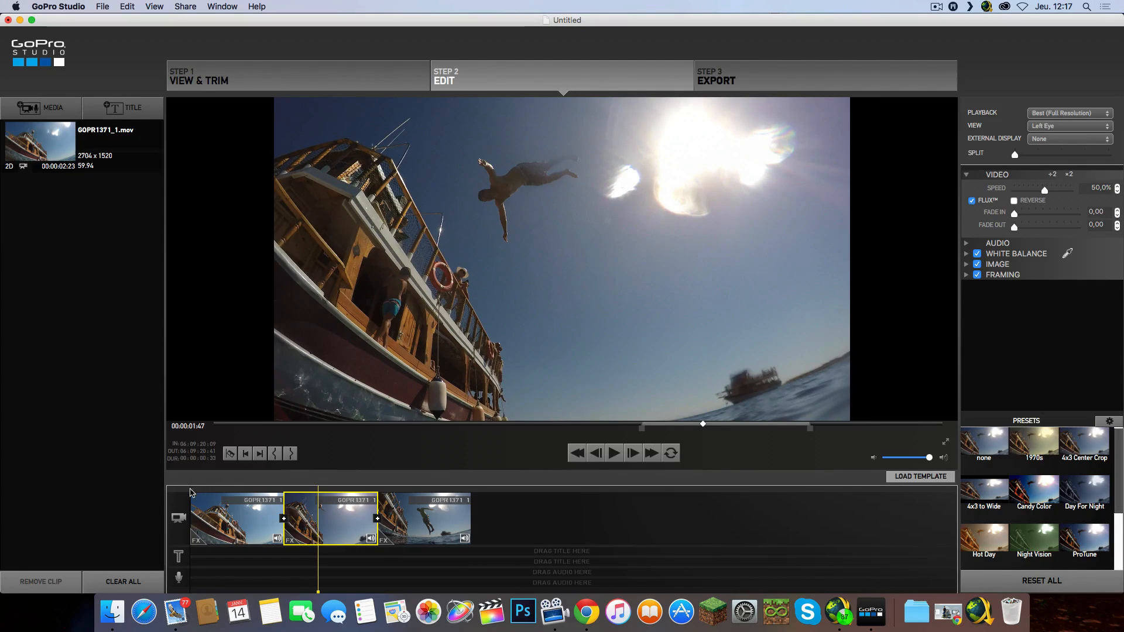
Step: Preview the edit from the beginning and set the middle segment's speed to 63.6%
click(193, 491)
click(614, 453)
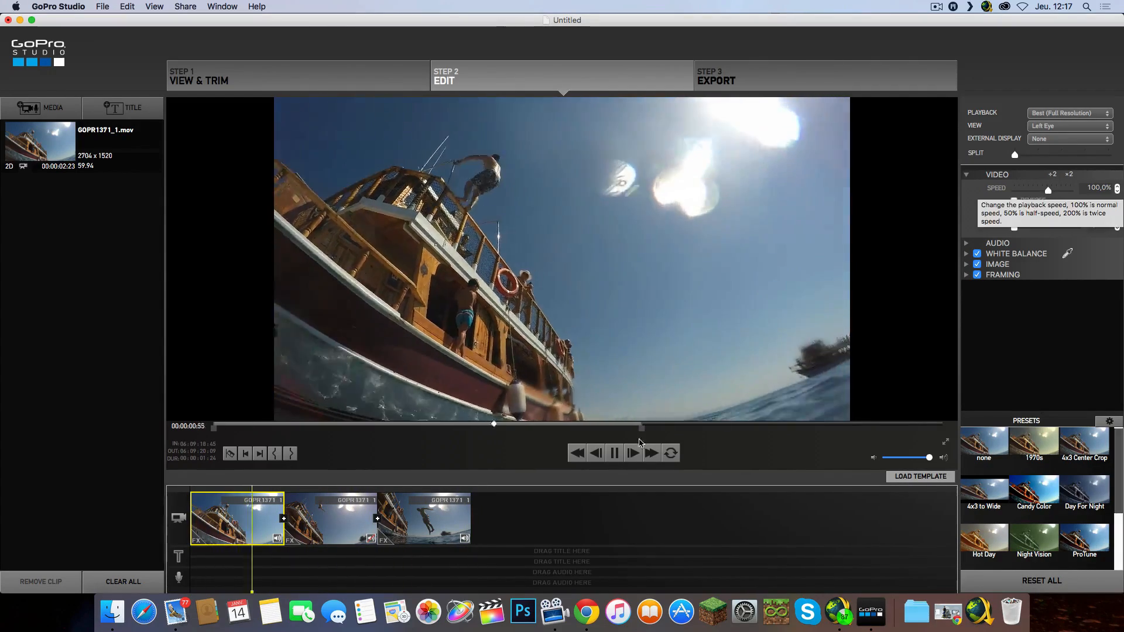
click(622, 460)
click(321, 514)
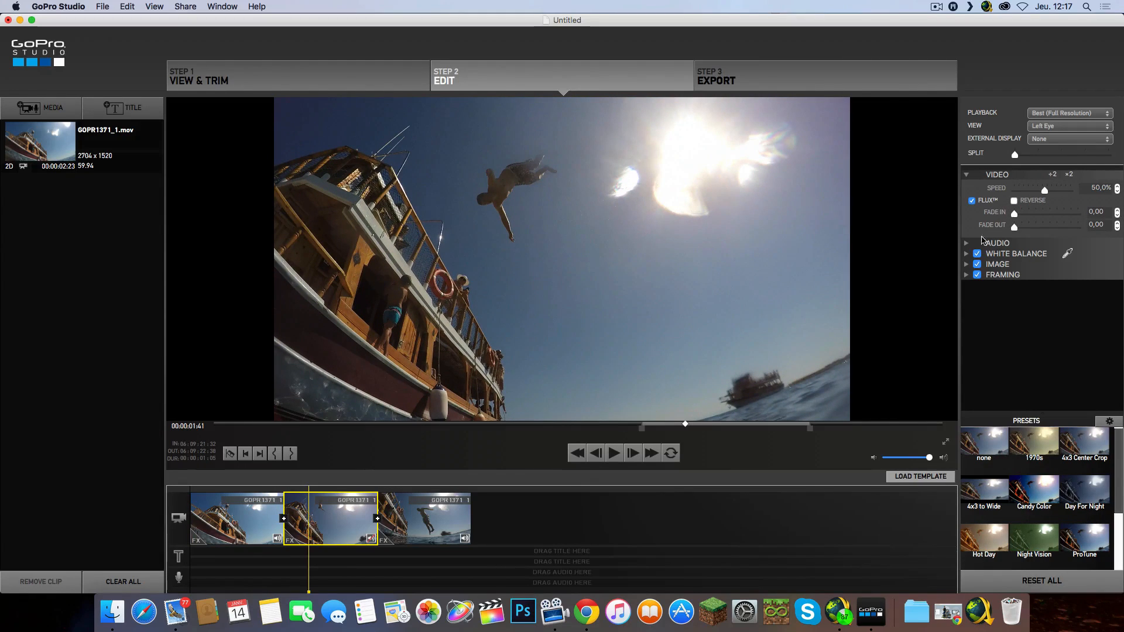
drag(1045, 190, 1049, 190)
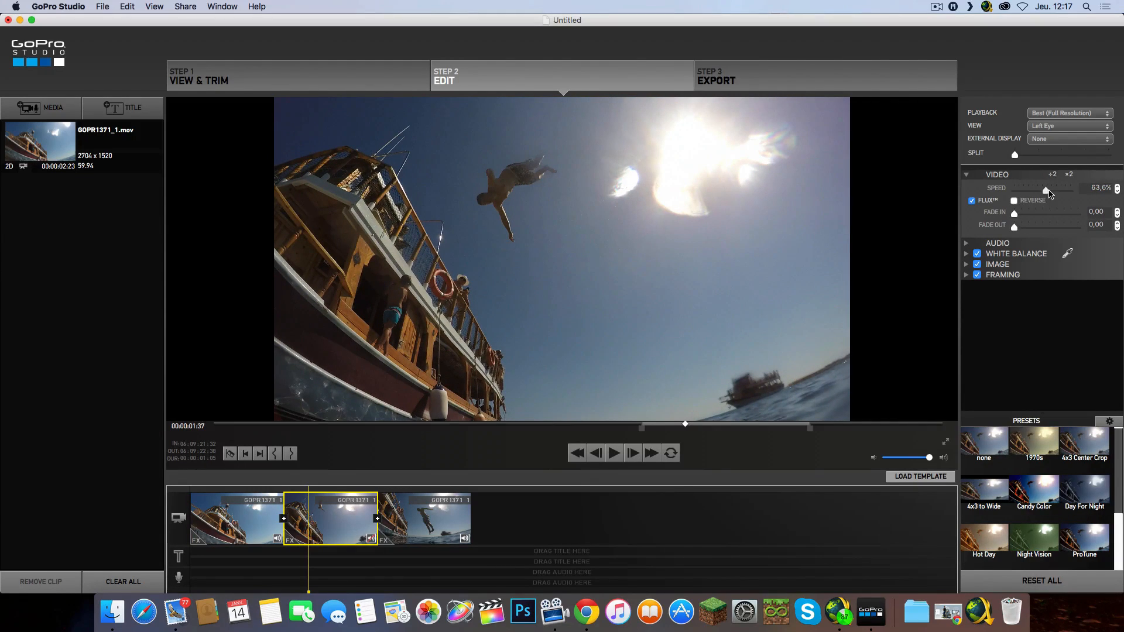
click(749, 81)
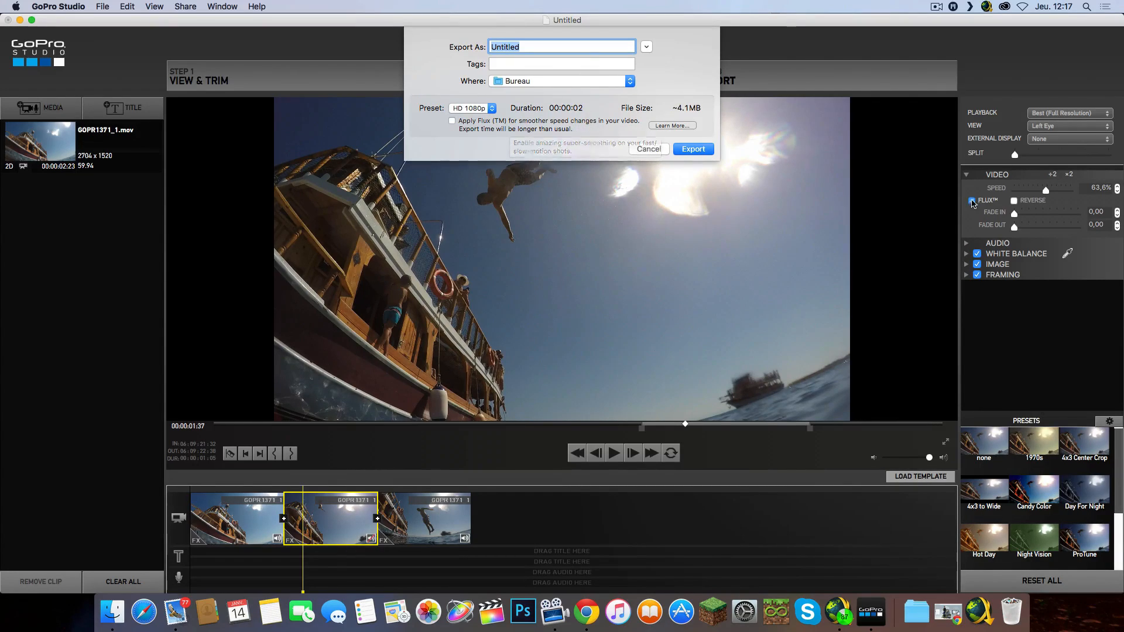
click(451, 120)
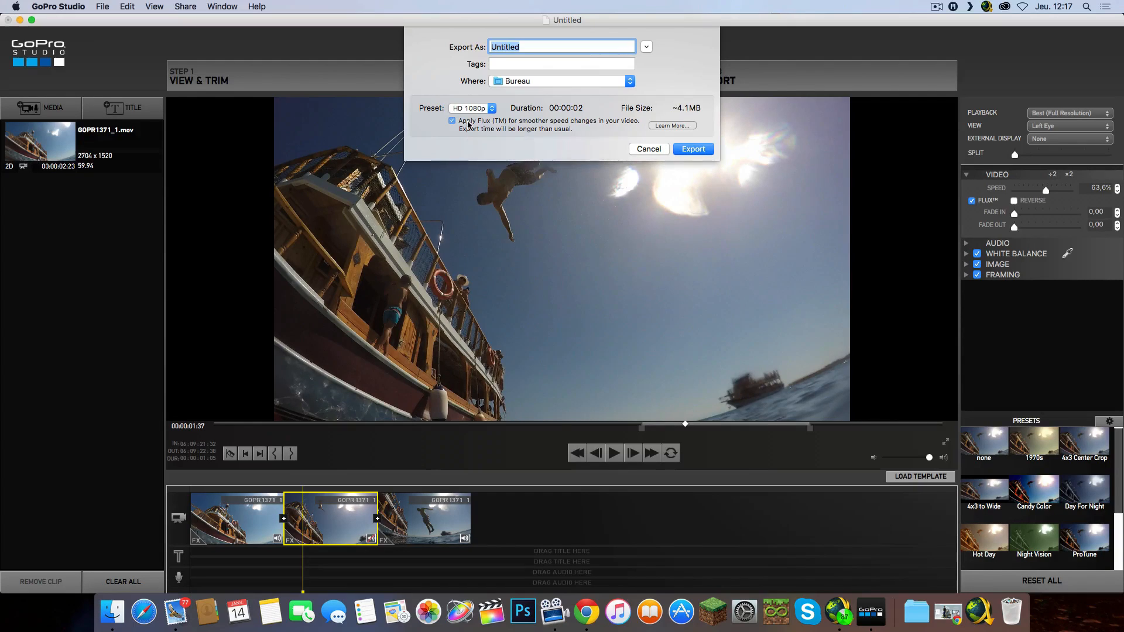
click(654, 150)
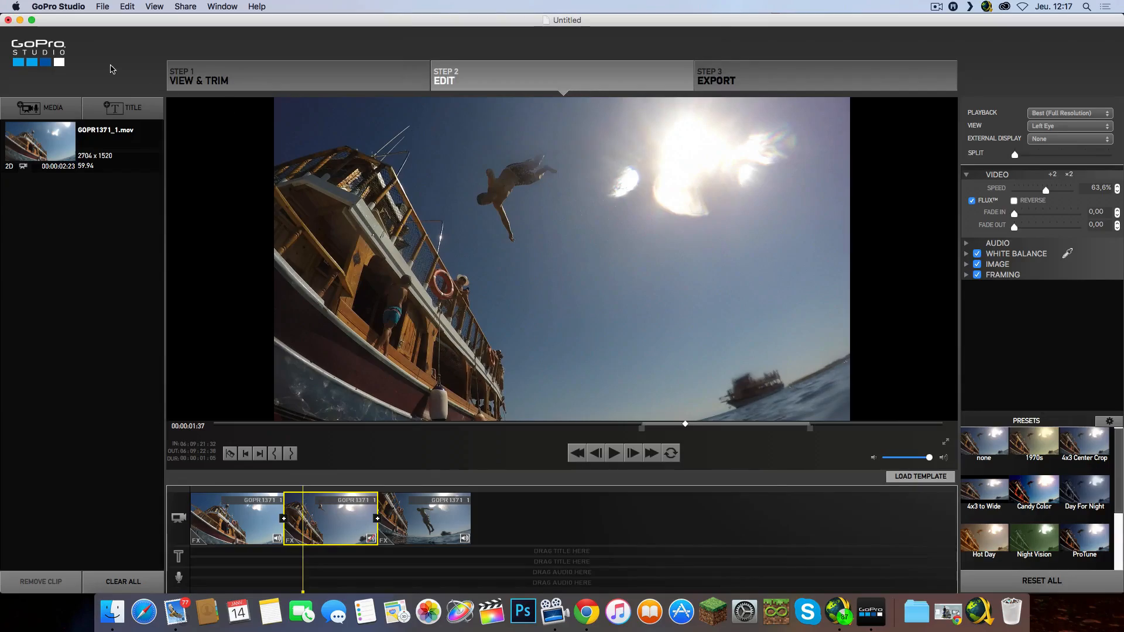